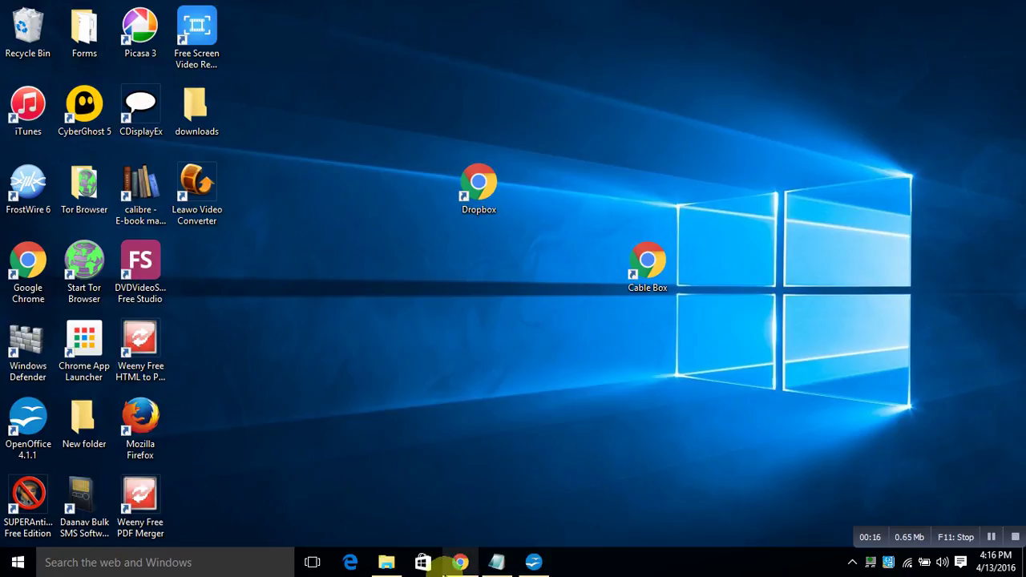
- Switch to Chrome and open the web page tiny.cc/comicdownload
{"action": "left_click", "coordinate": [459, 563]}
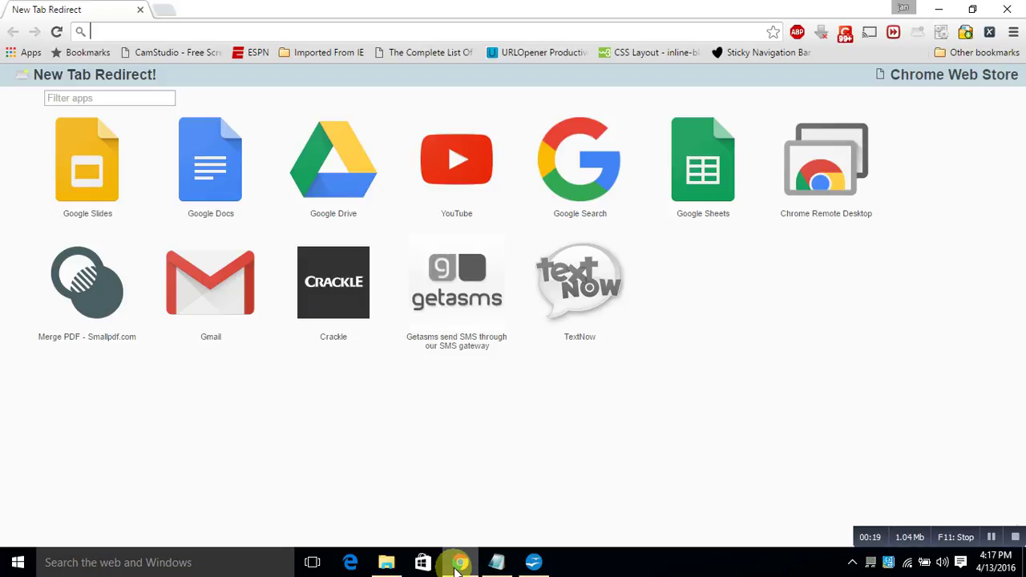
{"action": "type", "text": "tin"}
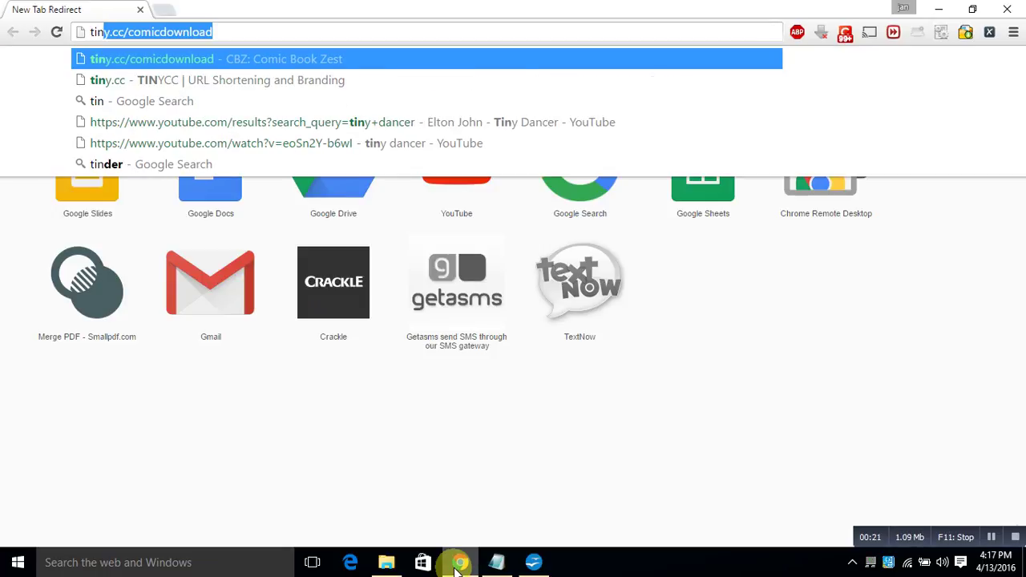
{"action": "type", "text": "y.cc"}
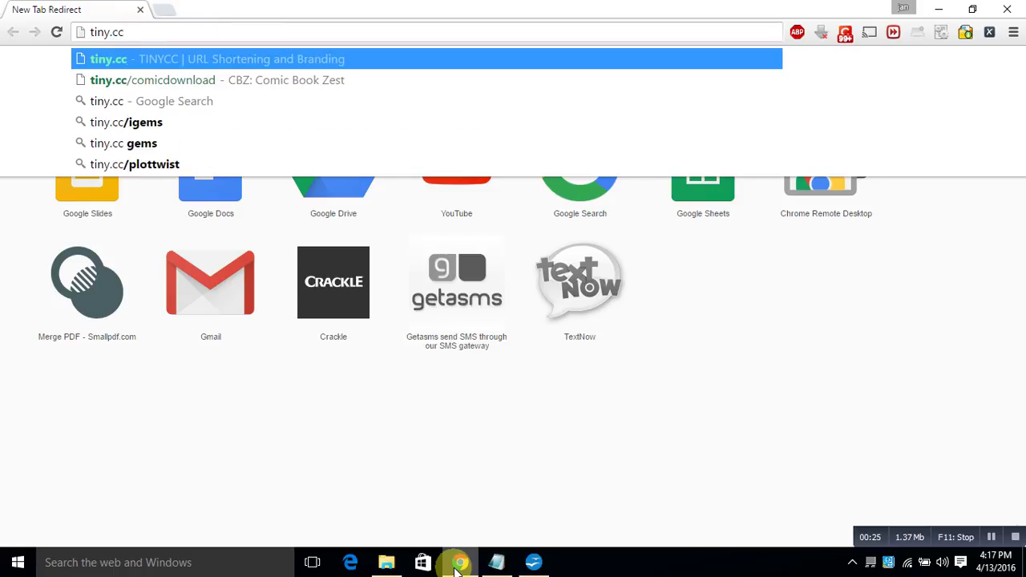
{"action": "type", "text": "/comi"}
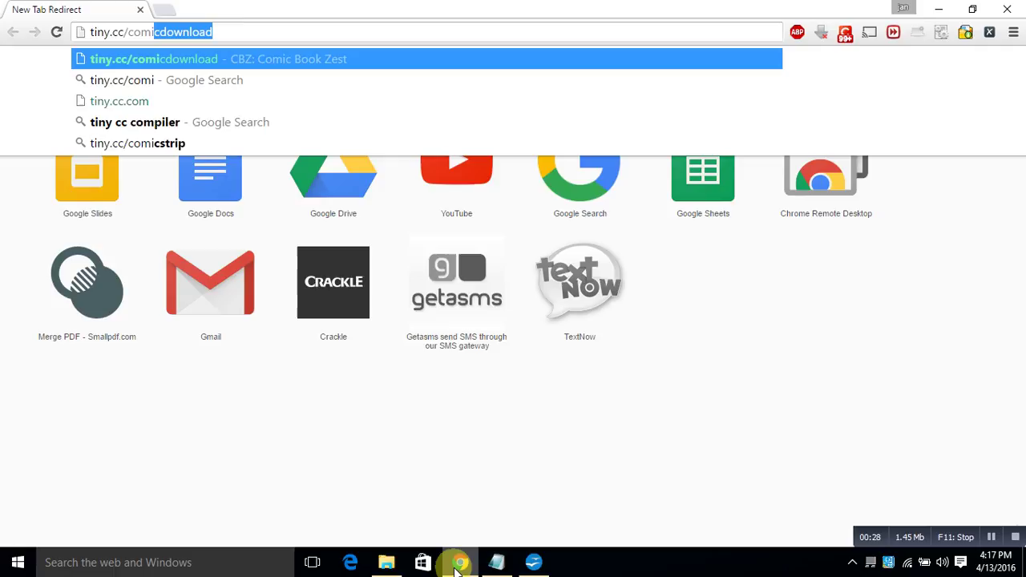
{"action": "type", "text": "c"}
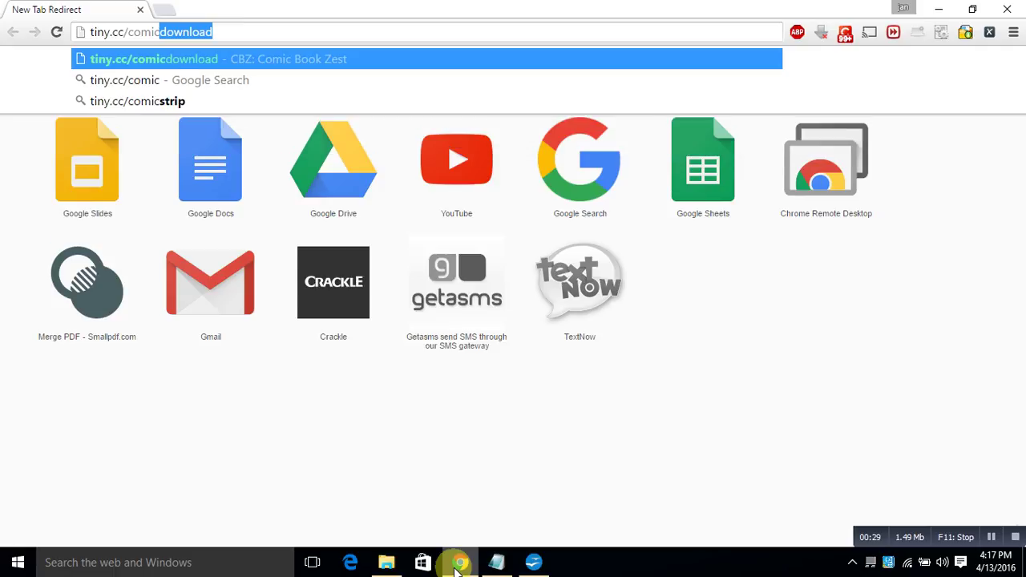
{"action": "type", "text": "down"}
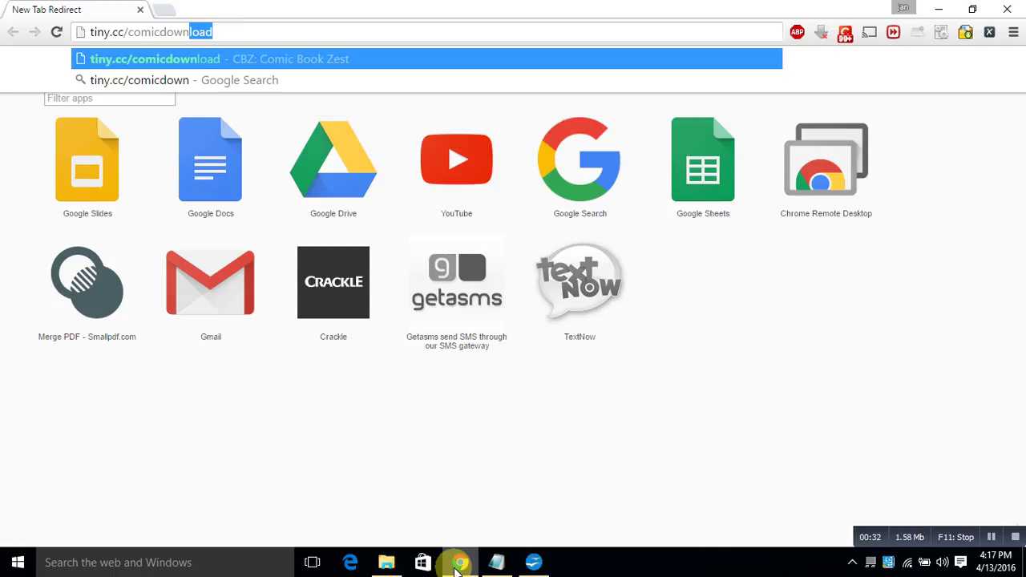
{"action": "type", "text": "load"}
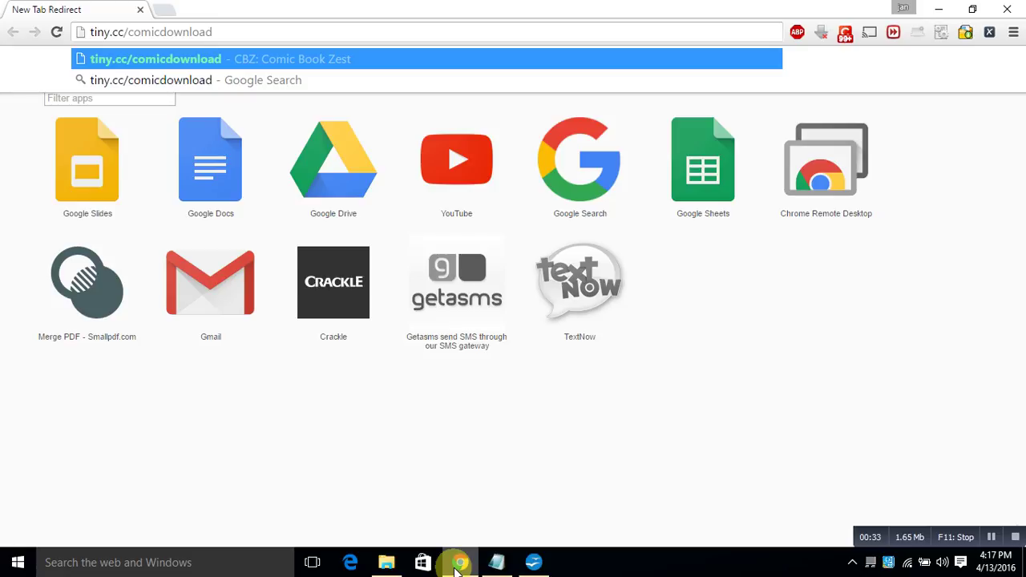
{"action": "key", "text": "Return"}
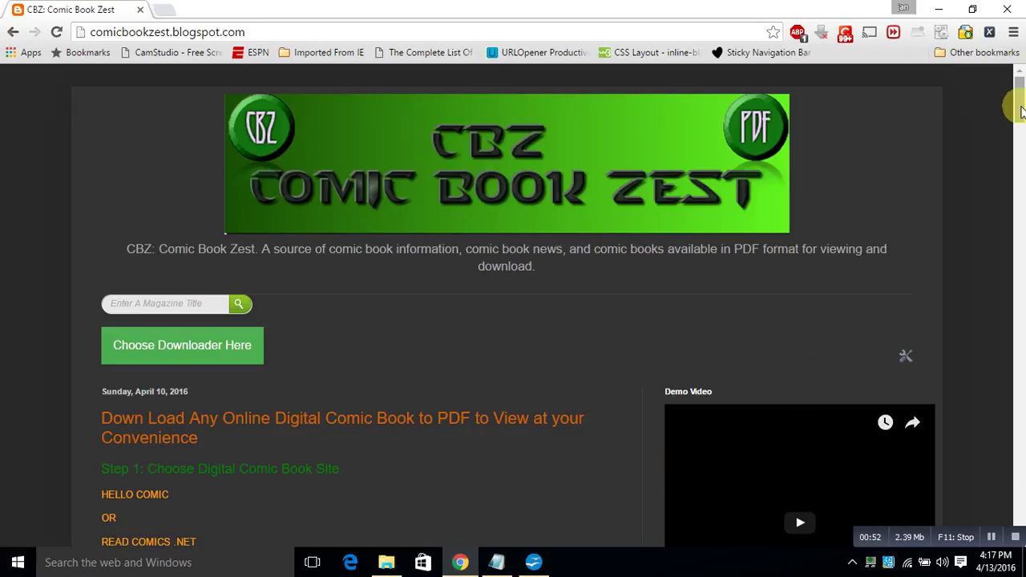
- Open the READ COMICS .NET site and the READ COMICS .NET SPREADSHEET from the links in Steps 1 and 2
{"action": "scroll", "coordinate": [1020, 120], "scroll_direction": "down", "scroll_amount": 2}
{"action": "scroll", "coordinate": [1020, 121], "scroll_direction": "down", "scroll_amount": 3}
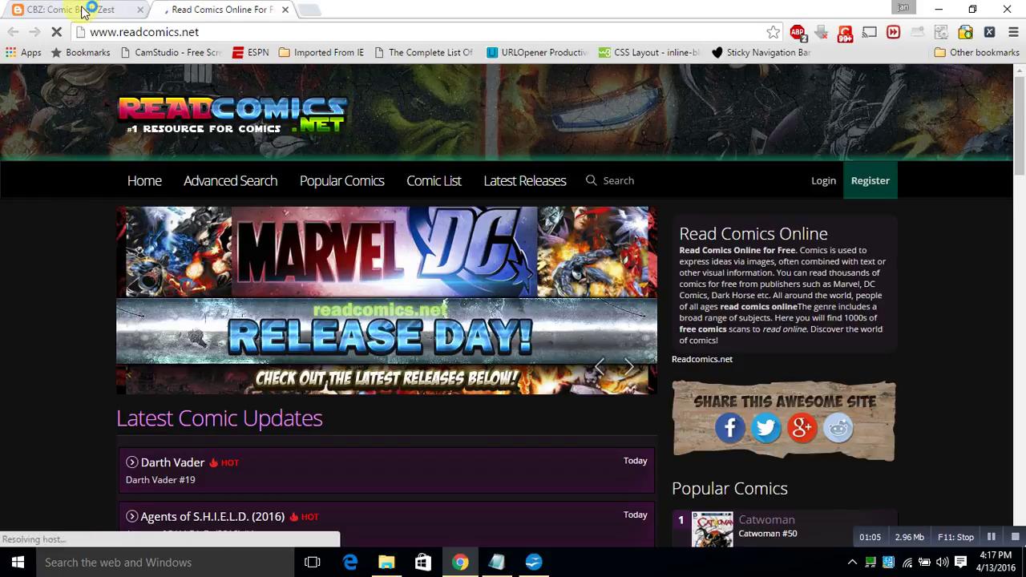
{"action": "left_click", "coordinate": [83, 11]}
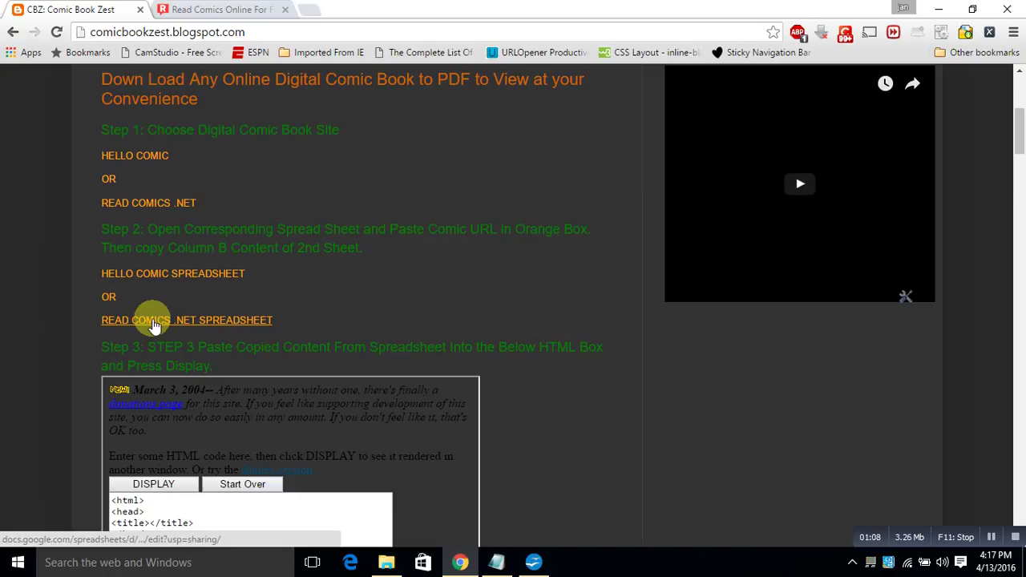
{"action": "left_click", "coordinate": [155, 323]}
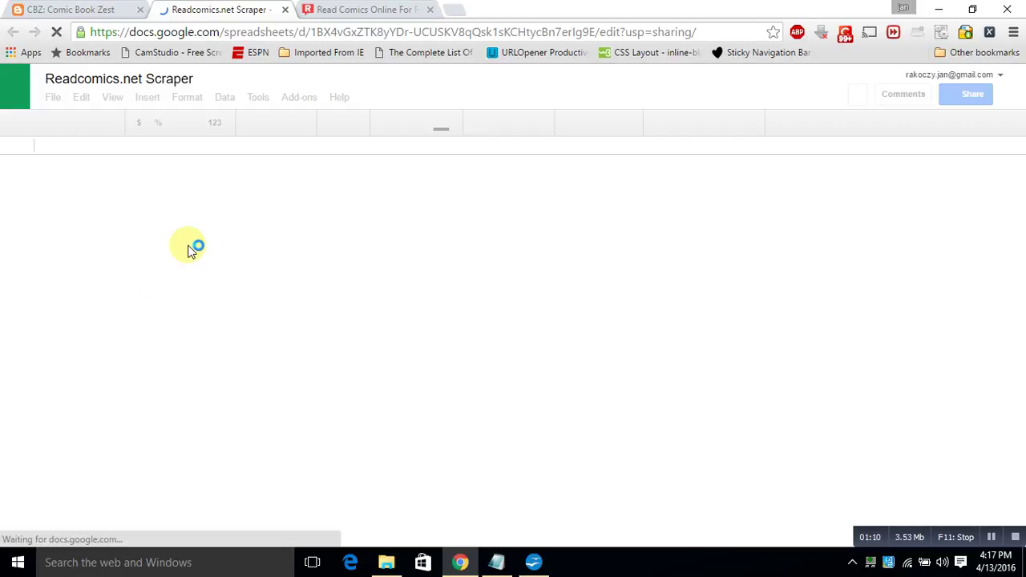
- Open Darth Vader #19 from the Popular Comics list on the readcomics.net site
{"action": "left_click", "coordinate": [365, 9]}
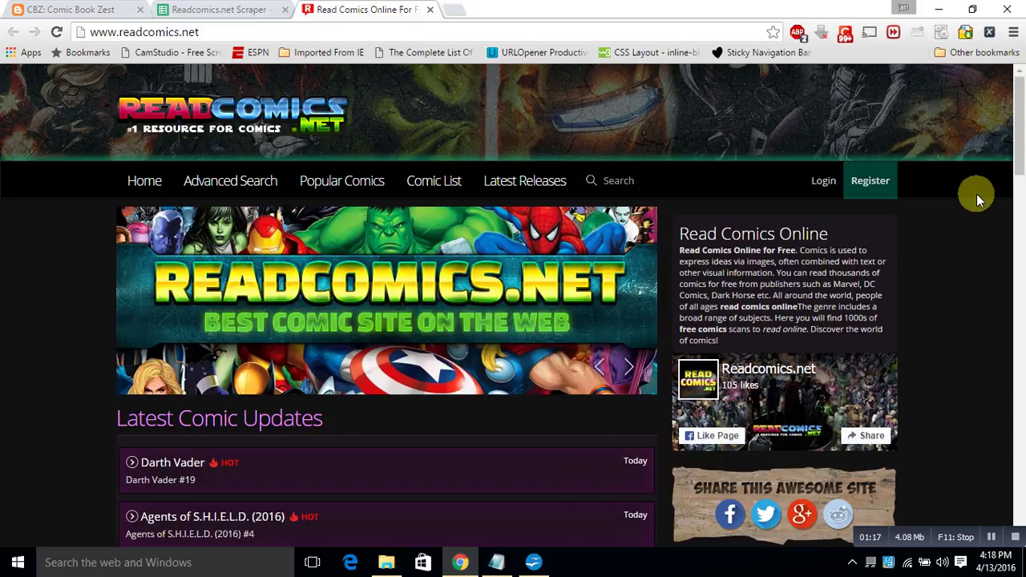
{"action": "left_click_drag", "start_coordinate": [1018, 160], "coordinate": [1020, 249]}
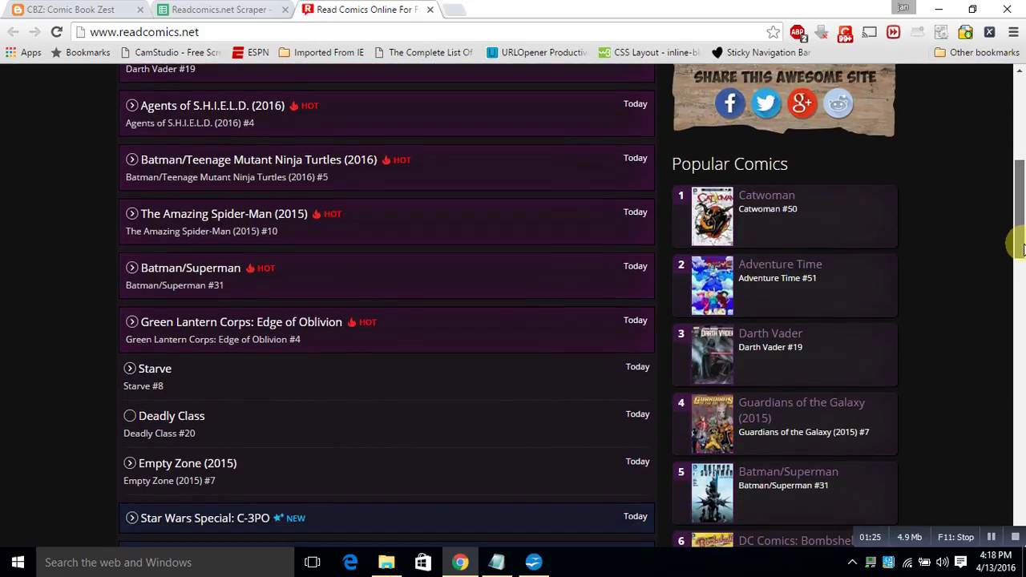
{"action": "left_click", "coordinate": [757, 350]}
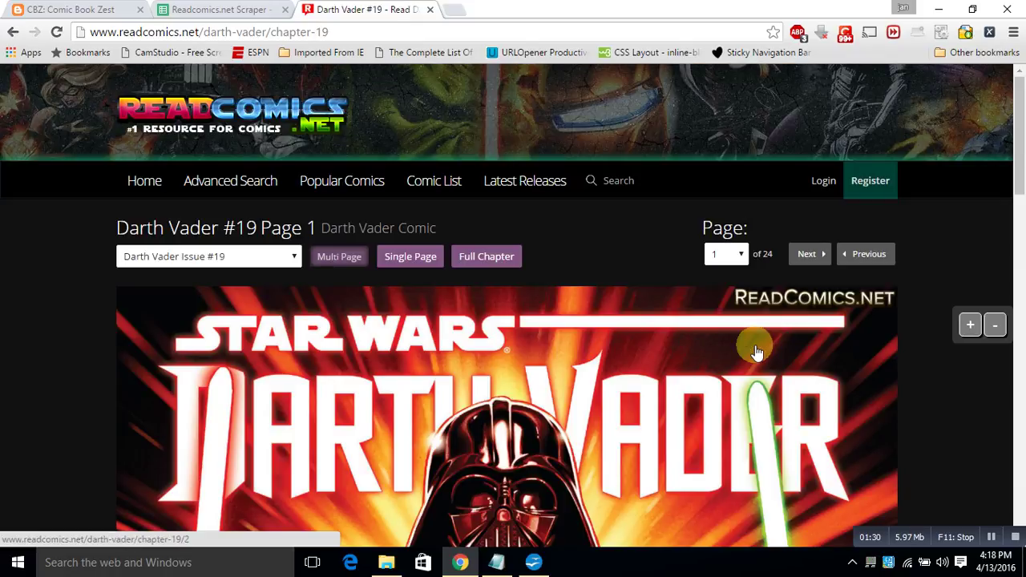
- Look over the available Darth Vader issues and the page numbers of issue #19 without changing the selection
{"action": "left_click", "coordinate": [295, 253]}
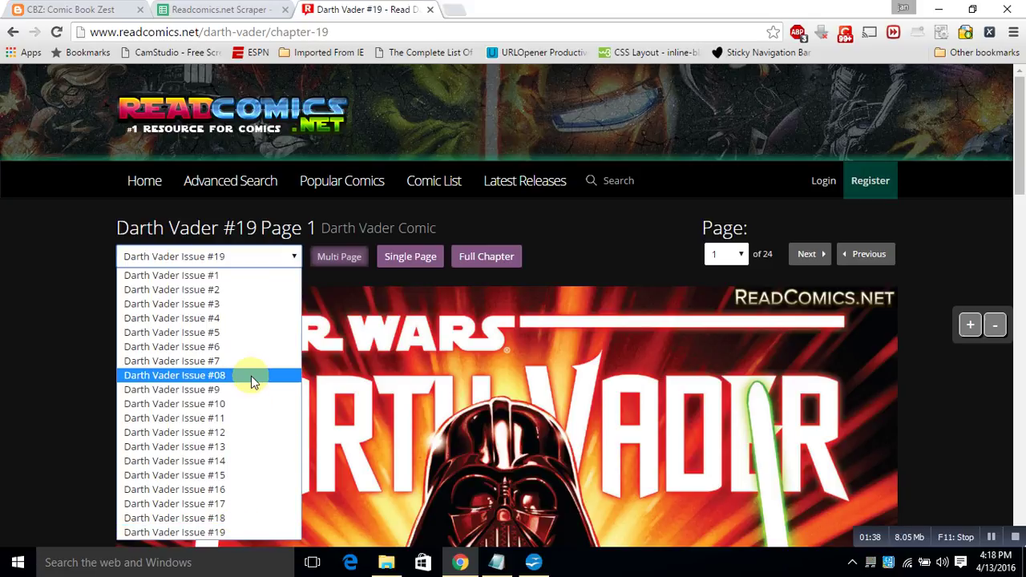
{"action": "left_click", "coordinate": [641, 231]}
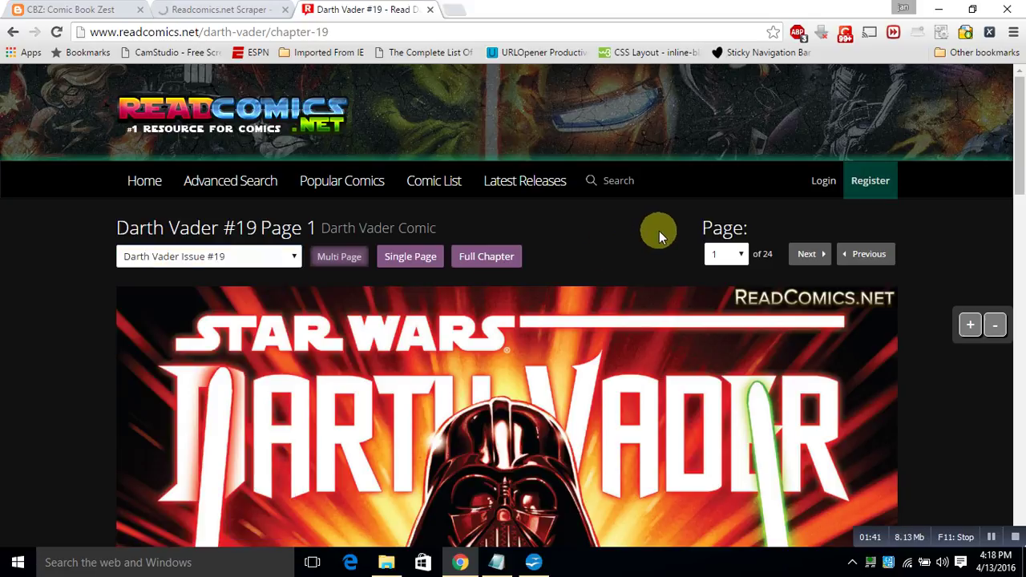
{"action": "left_click", "coordinate": [742, 254]}
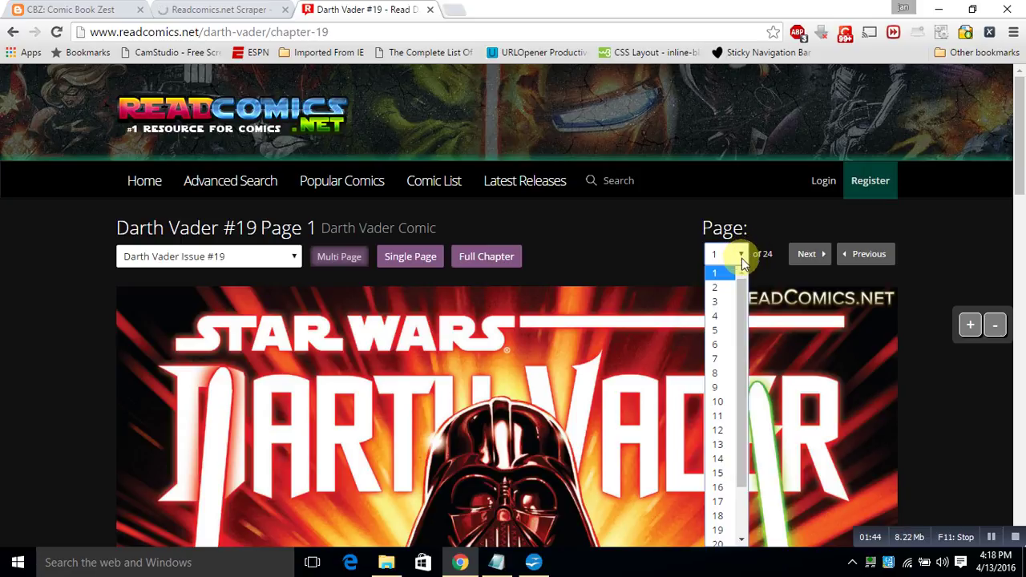
{"action": "mouse_move", "coordinate": [745, 295]}
{"action": "left_mouse_down"}
{"action": "mouse_move", "coordinate": [742, 377]}
{"action": "mouse_move", "coordinate": [744, 287]}
{"action": "left_mouse_up"}
{"action": "left_click", "coordinate": [587, 222]}
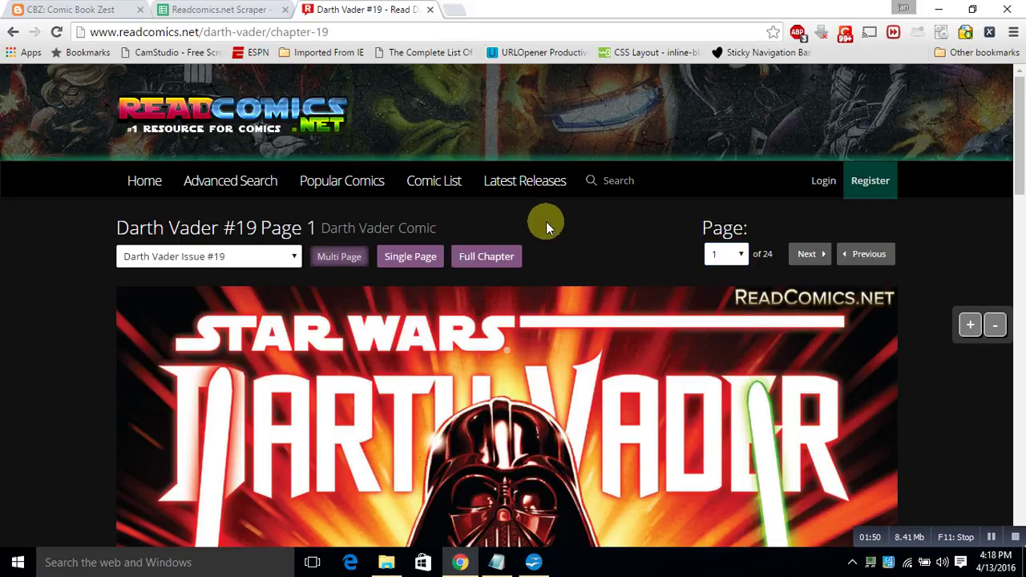
- Copy the Darth Vader #19 web address and paste it into the orange cell A3 of the Readcomics.net Scraper URL sheet
{"action": "left_click", "coordinate": [283, 36]}
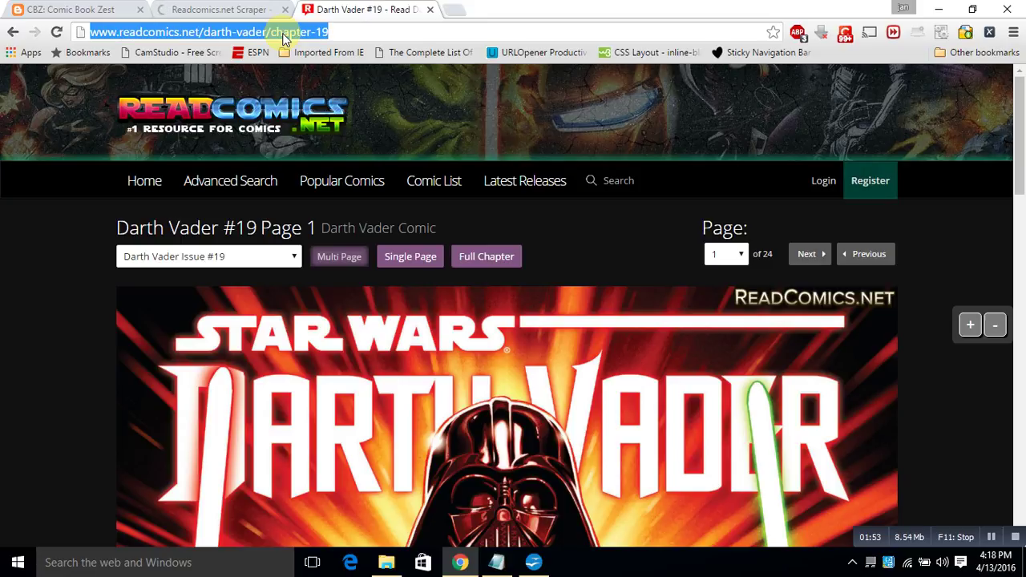
{"action": "right_click", "coordinate": [282, 33]}
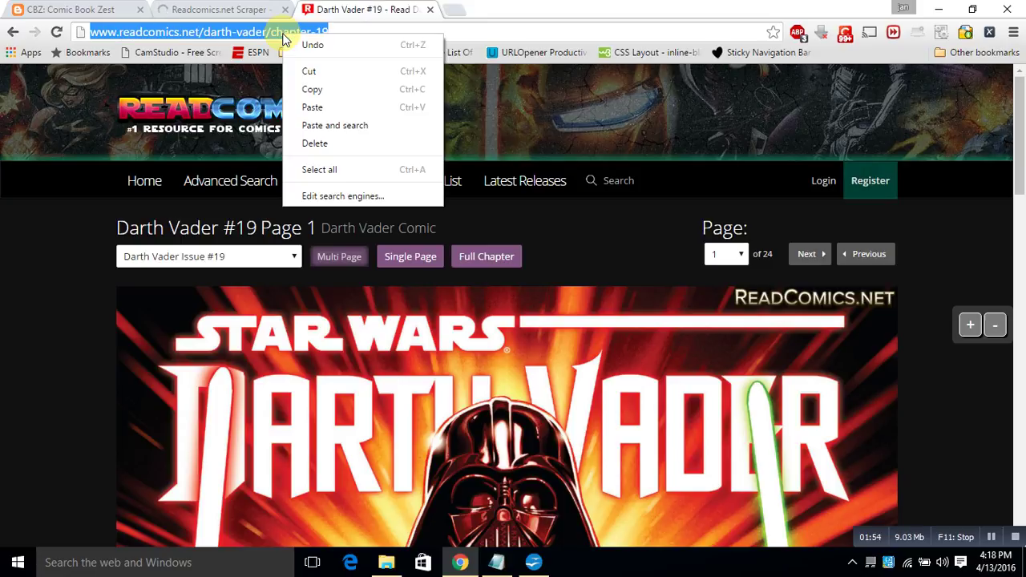
{"action": "left_click", "coordinate": [306, 89]}
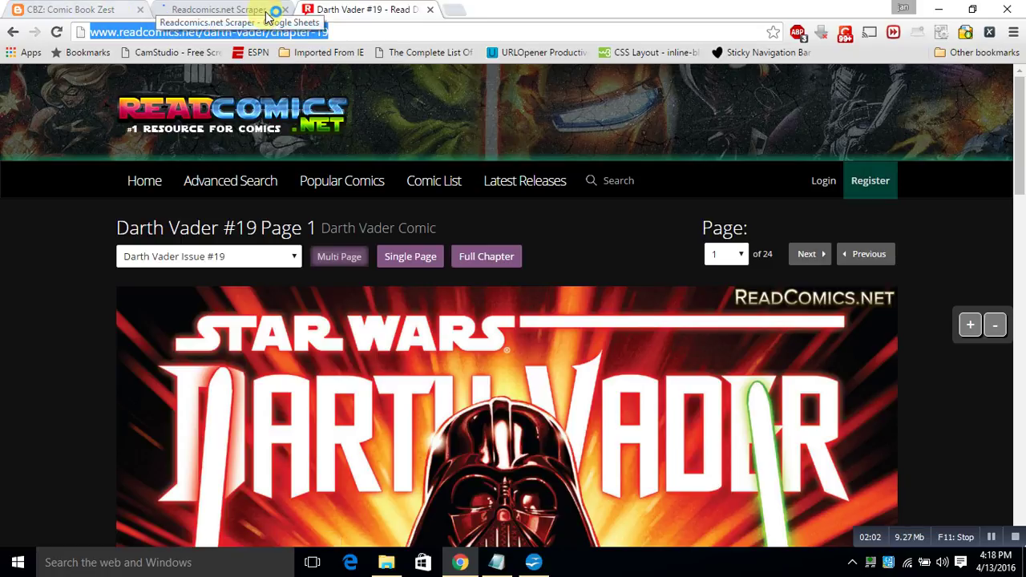
{"action": "left_click", "coordinate": [233, 12]}
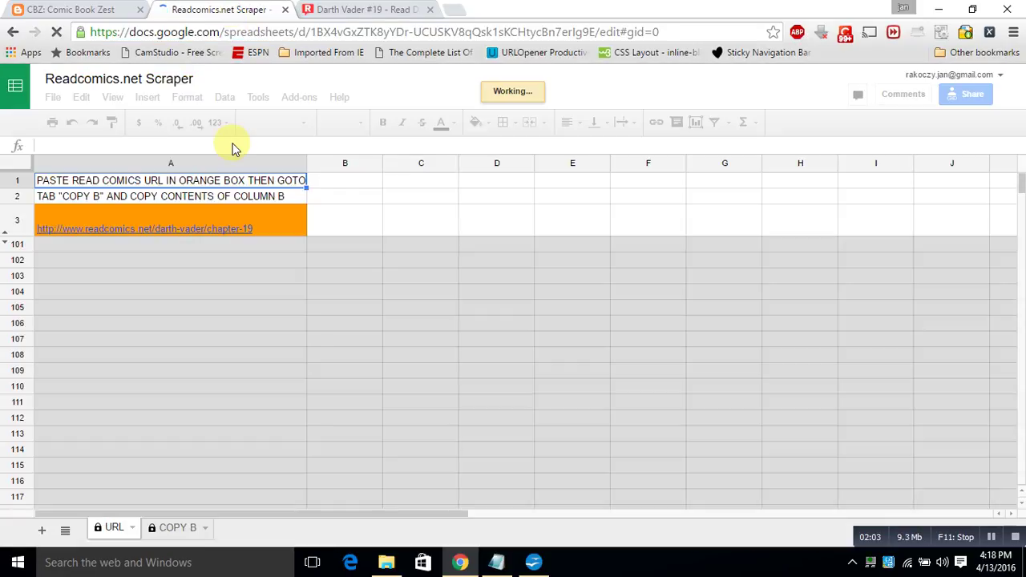
{"action": "left_click", "coordinate": [215, 216]}
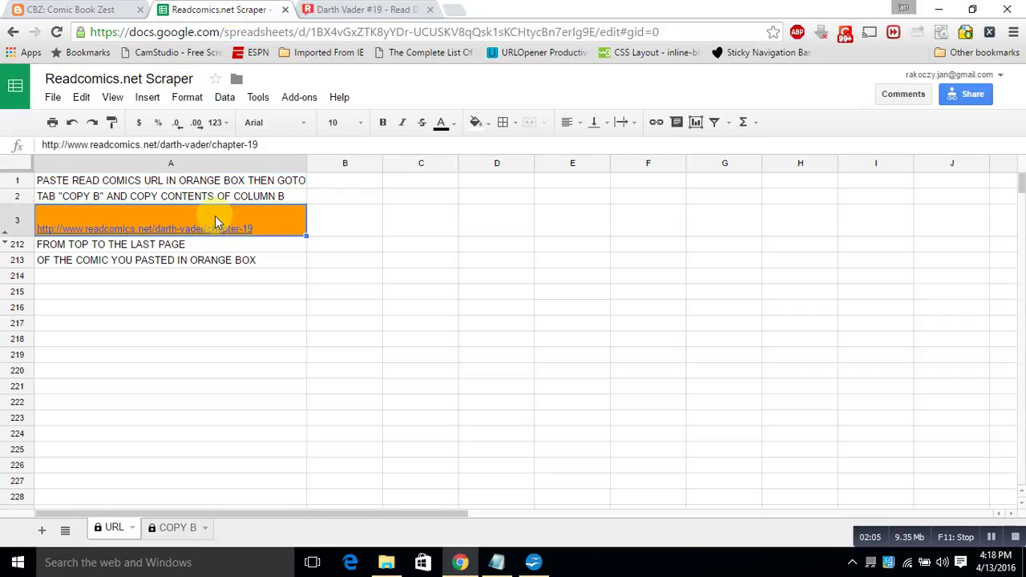
{"action": "right_click", "coordinate": [215, 215]}
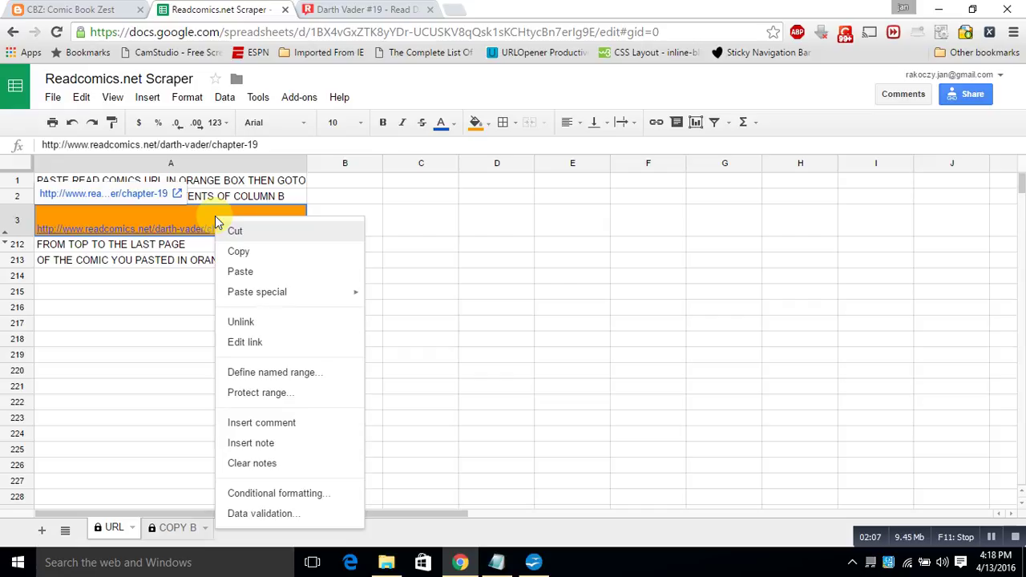
{"action": "left_click", "coordinate": [240, 272]}
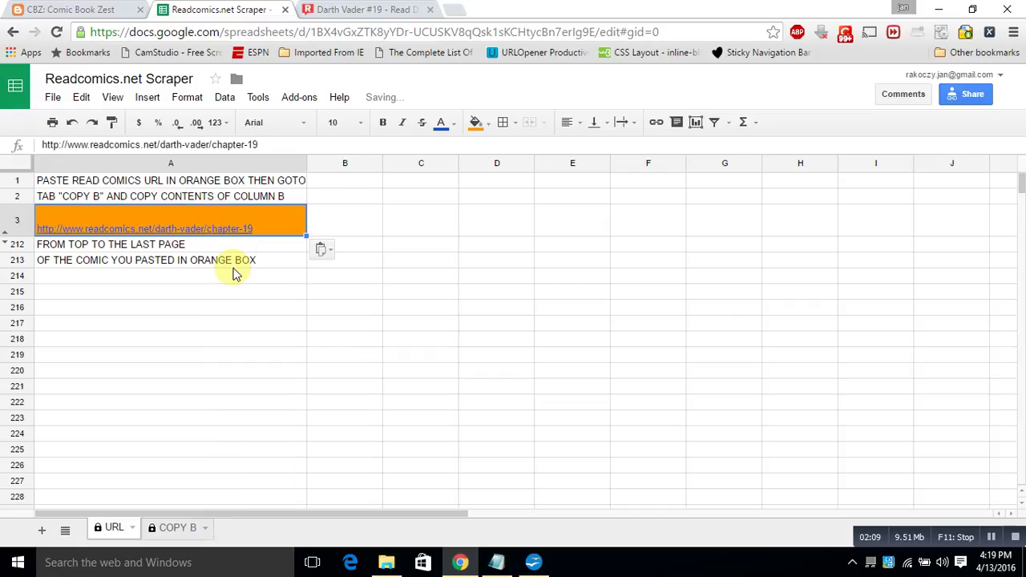
- Copy column B of the COPY B sheet from row 1 through row 120, the line for comic page 24
{"action": "left_click", "coordinate": [172, 533]}
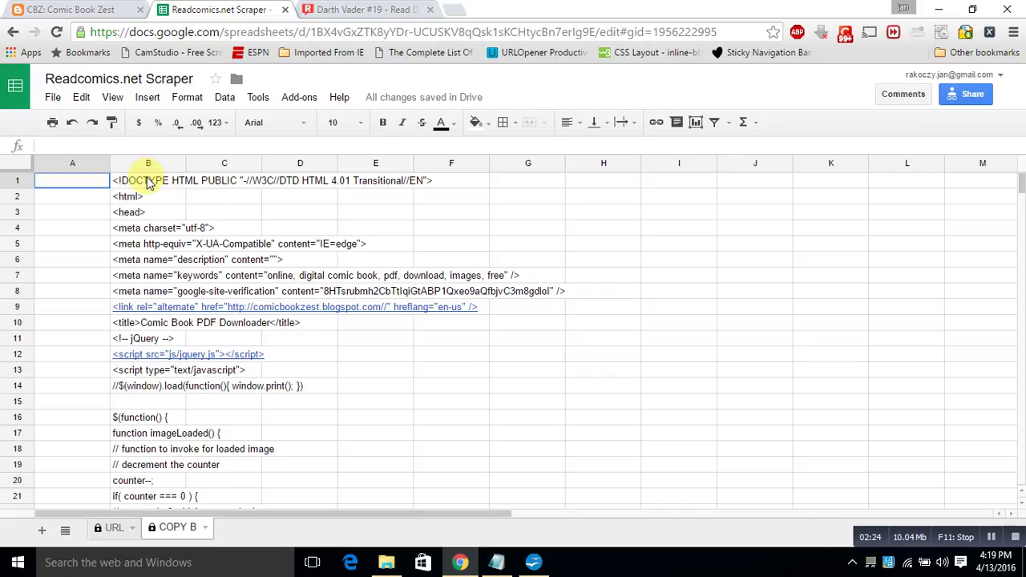
{"action": "left_click_drag", "start_coordinate": [148, 183], "coordinate": [149, 422]}
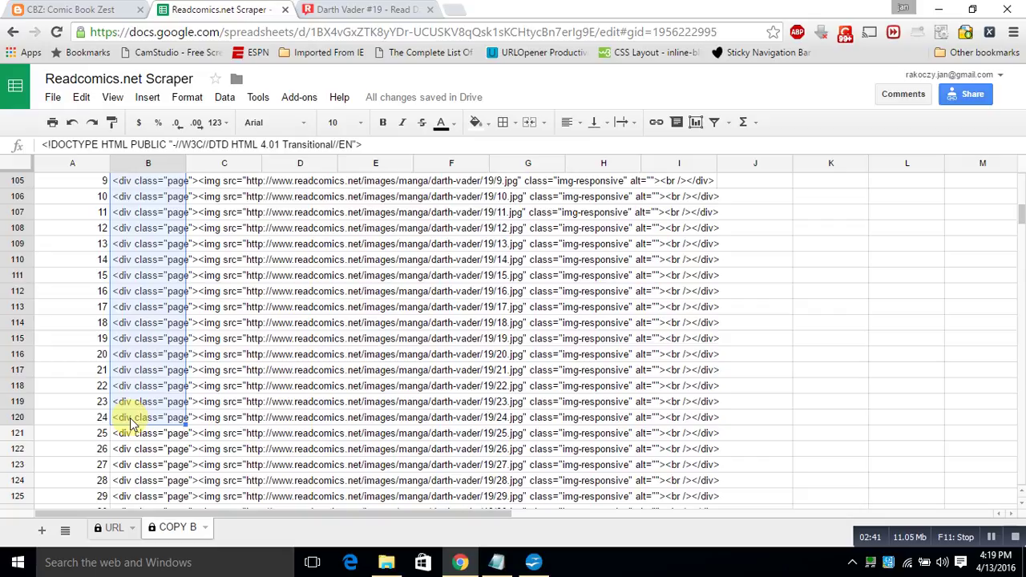
{"action": "right_click", "coordinate": [132, 425]}
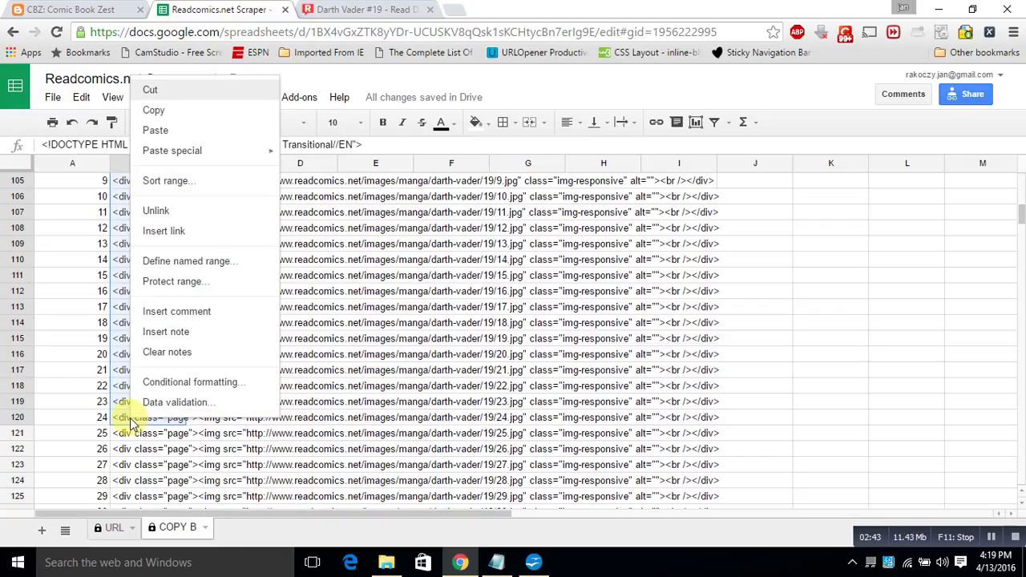
{"action": "left_click", "coordinate": [184, 112]}
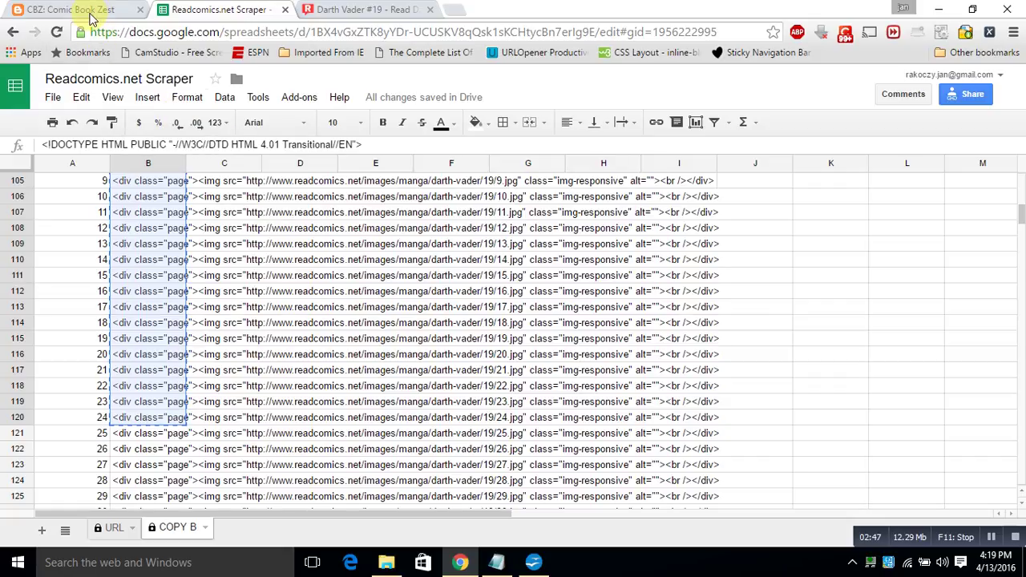
- Replace the sample code in the Comic Book Zest HTML box with the copied content and display the rendered comic down to its last pages
{"action": "left_click", "coordinate": [91, 9]}
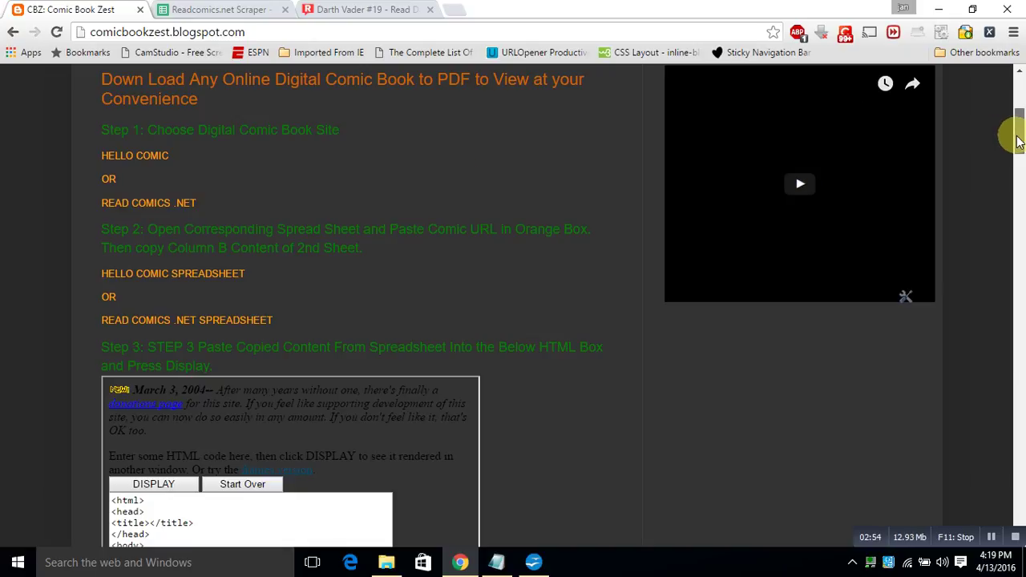
{"action": "scroll", "coordinate": [1018, 151], "scroll_direction": "down", "scroll_amount": 1}
{"action": "scroll", "coordinate": [1017, 150], "scroll_direction": "down", "scroll_amount": 2}
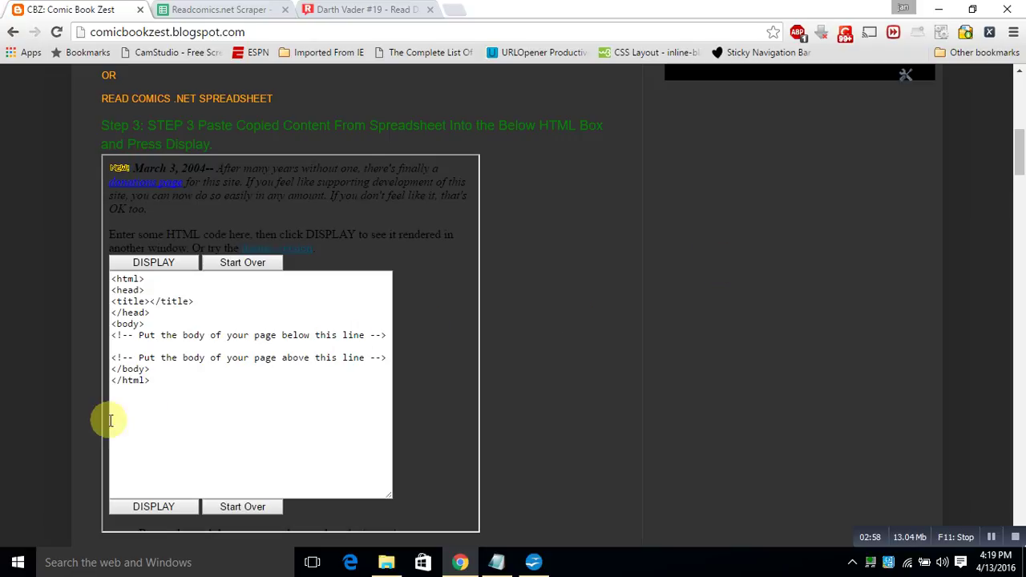
{"action": "left_click_drag", "start_coordinate": [149, 380], "coordinate": [93, 278]}
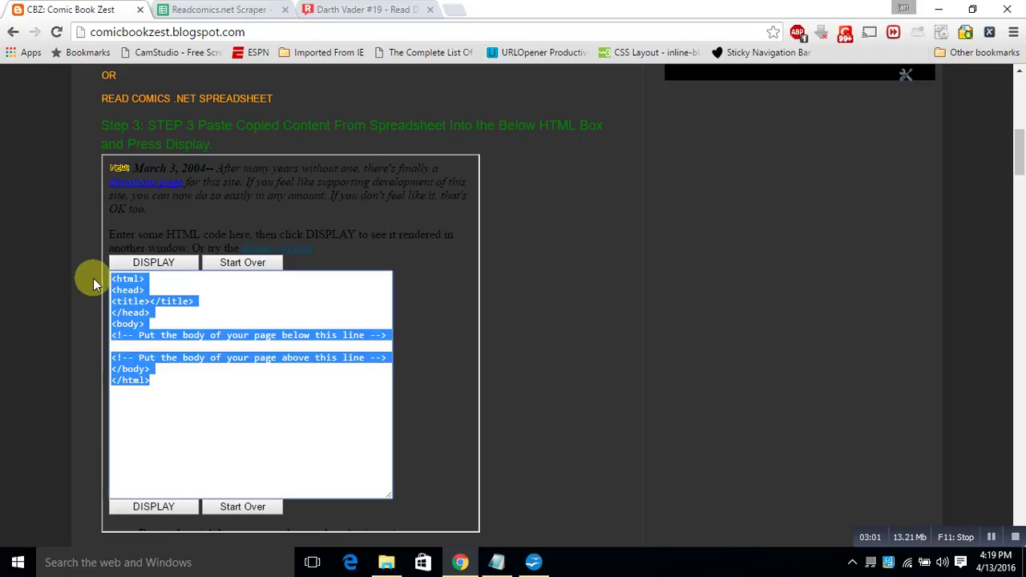
{"action": "key", "text": "Delete"}
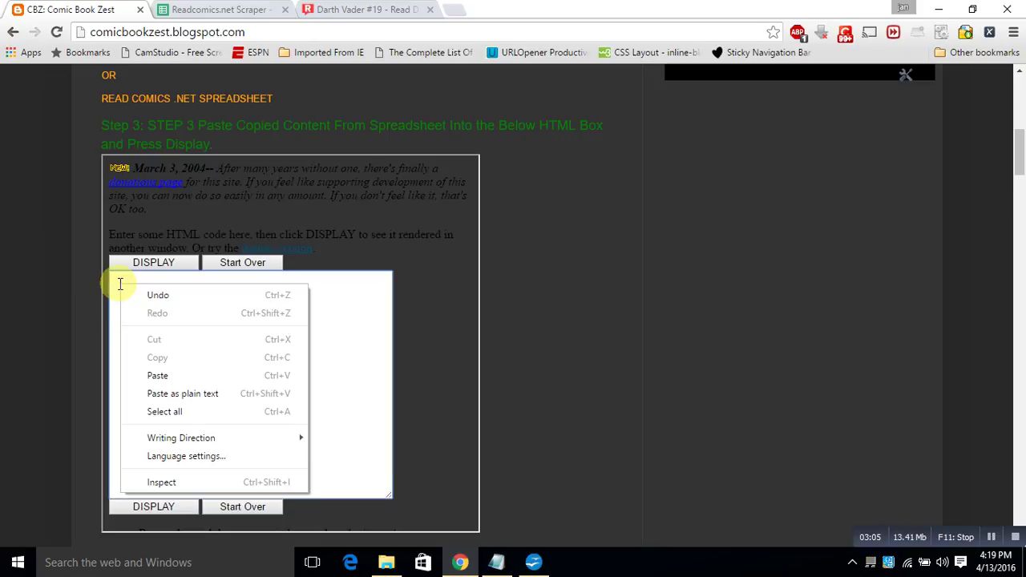
{"action": "left_click", "coordinate": [158, 377]}
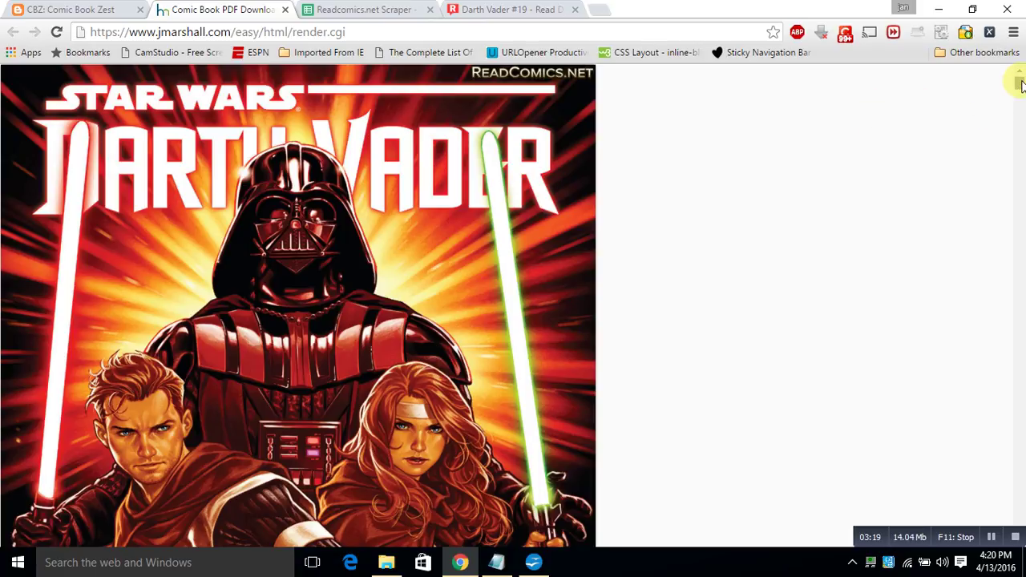
{"action": "left_click_drag", "start_coordinate": [1019, 80], "coordinate": [1021, 523]}
{"action": "scroll", "coordinate": [1021, 523], "scroll_direction": "down", "scroll_amount": 2}
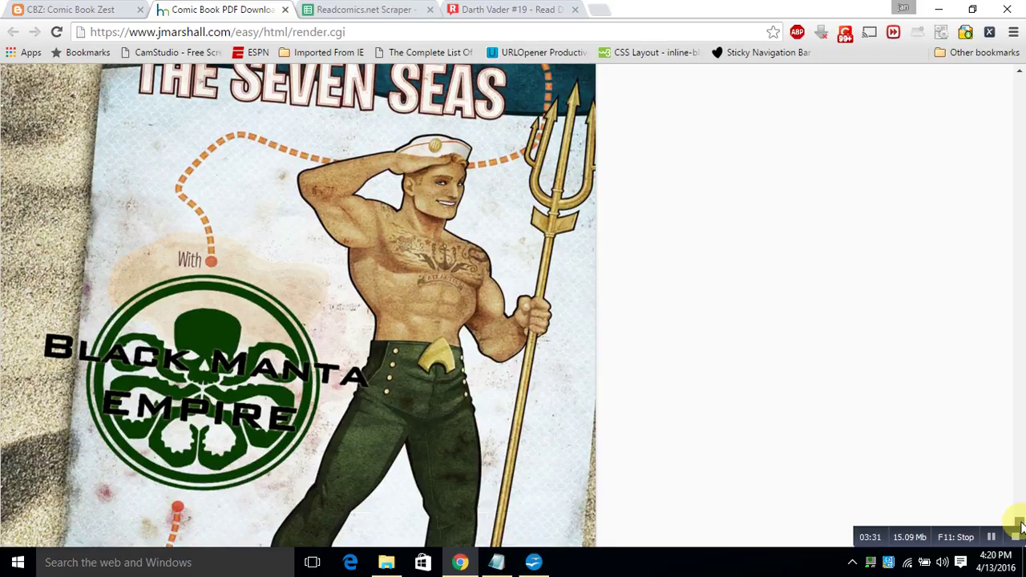
- Return to the start of the rendered comic and print all its pages to PDF, up to choosing the file name
{"action": "left_click_drag", "start_coordinate": [1020, 525], "coordinate": [1018, 82]}
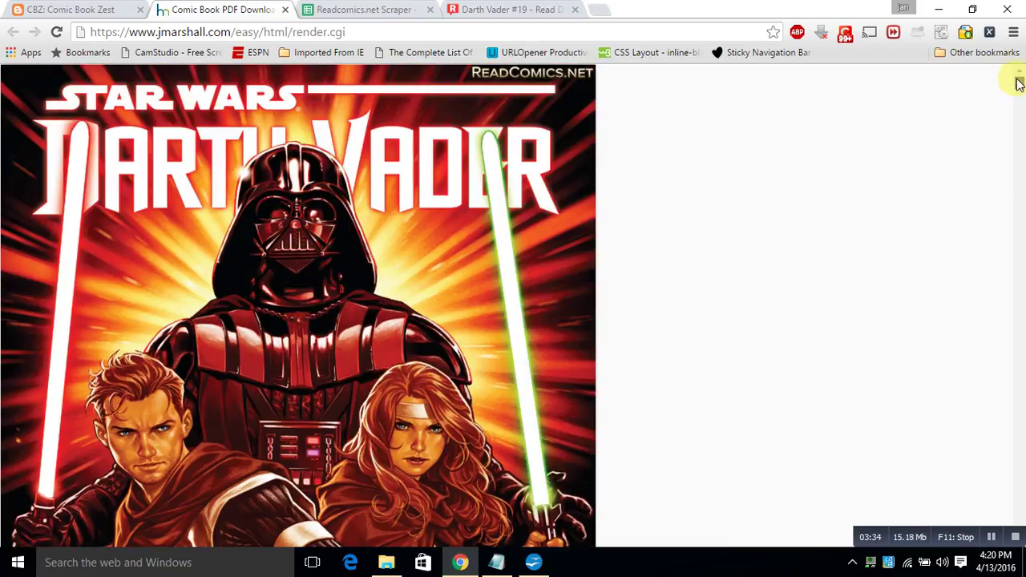
{"action": "right_click", "coordinate": [656, 205]}
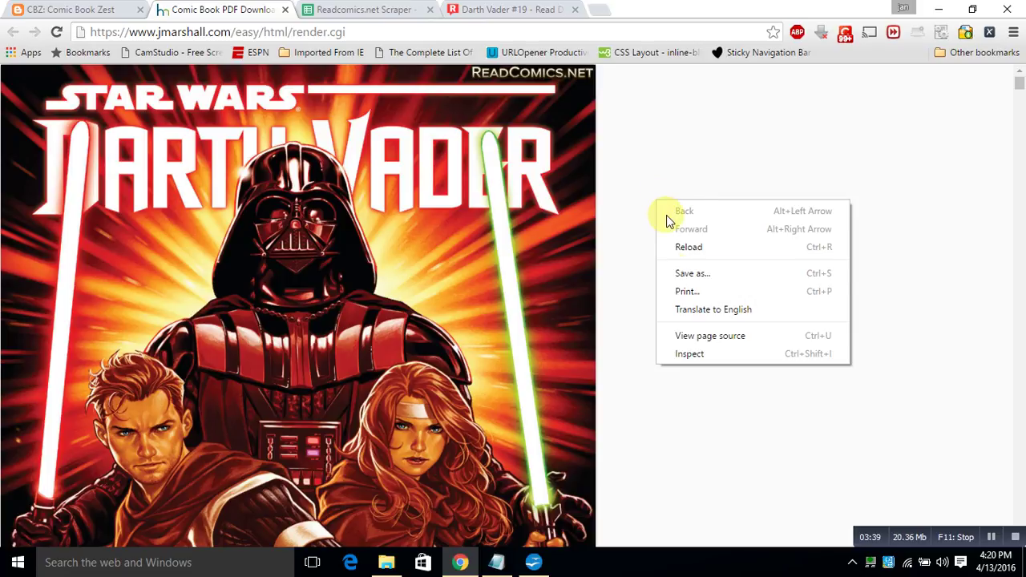
{"action": "left_click", "coordinate": [679, 292]}
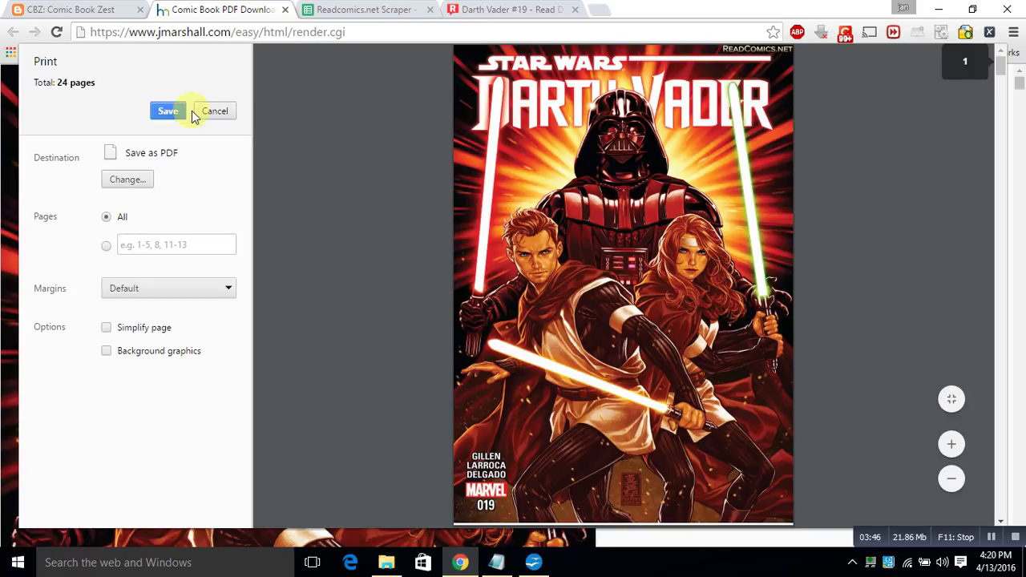
{"action": "left_click", "coordinate": [166, 115]}
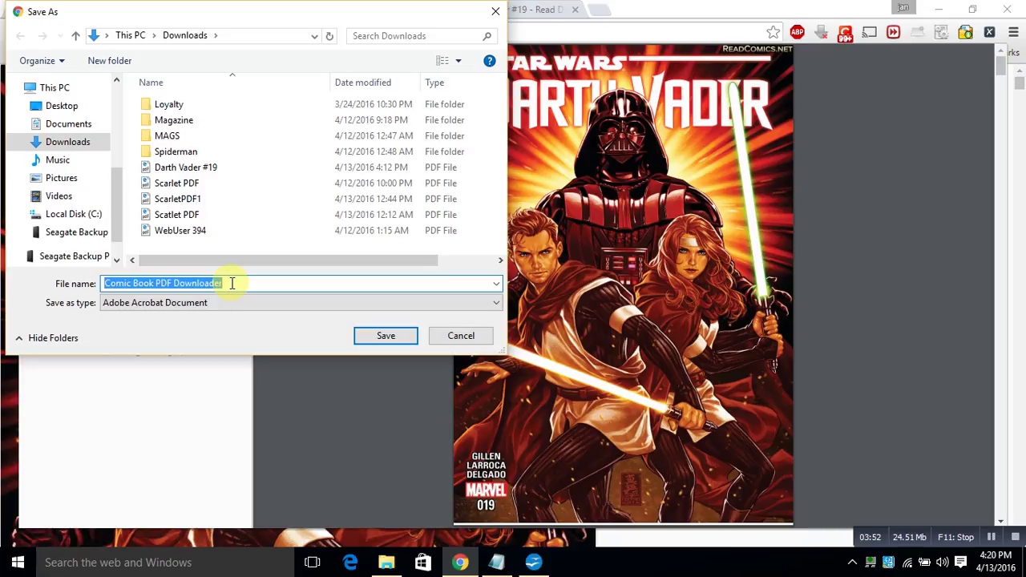
- Name the PDF Darth Vader #19a, based on the existing Darth Vader #19 file name, and save it in the Downloads folder
{"action": "left_click", "coordinate": [188, 170]}
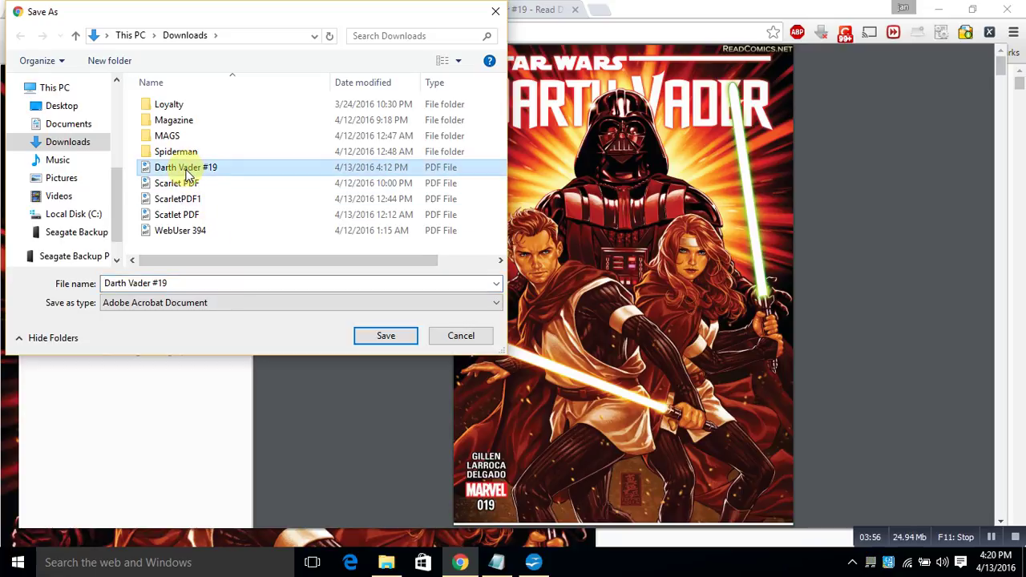
{"action": "left_click", "coordinate": [269, 284]}
{"action": "left_click", "coordinate": [270, 284]}
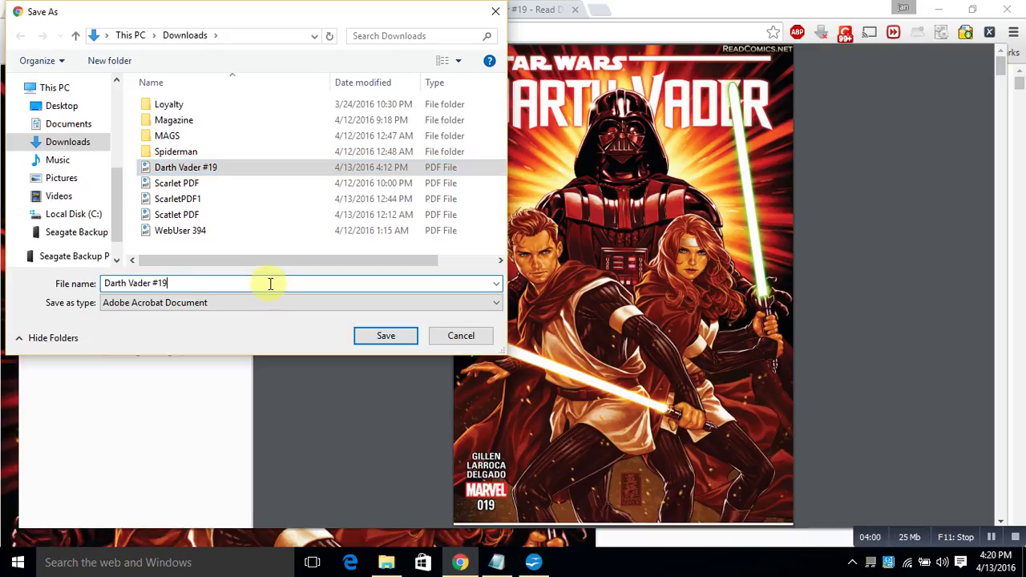
{"action": "type", "text": "a"}
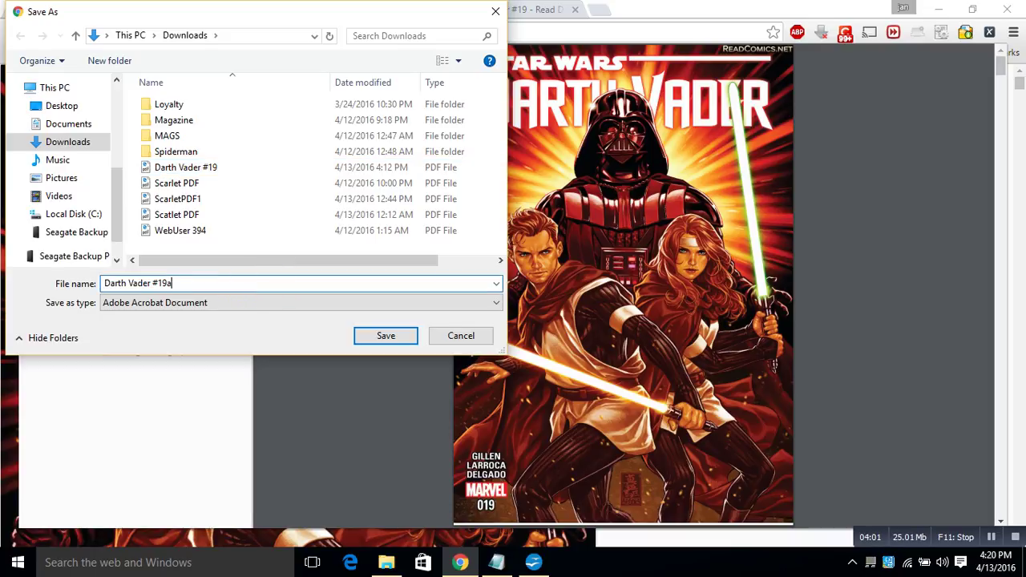
{"action": "left_click", "coordinate": [372, 339]}
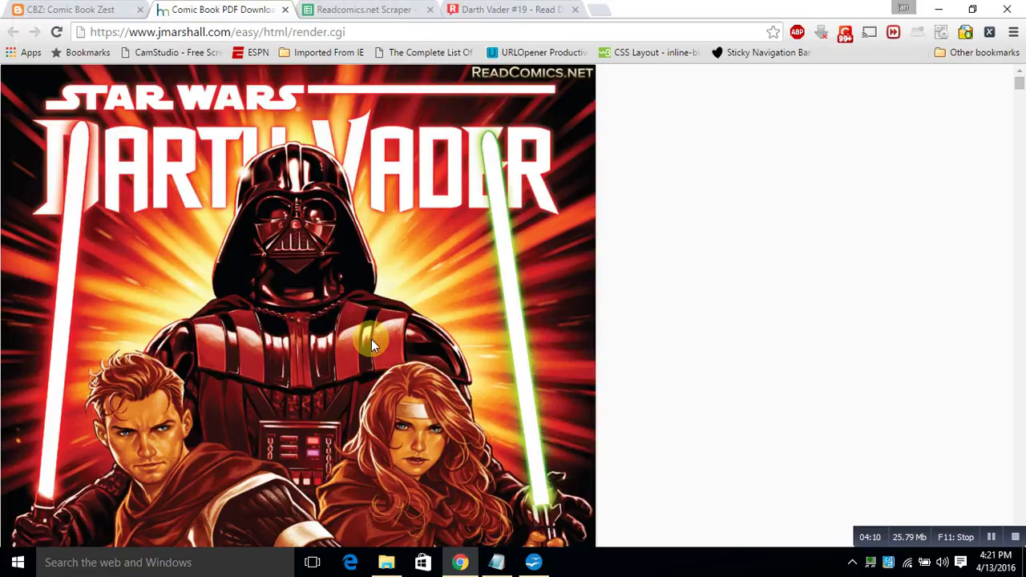
- Find Darth Vader #19a in the Downloads folder in File Explorer and open it with Adobe Reader
{"action": "left_click", "coordinate": [388, 564]}
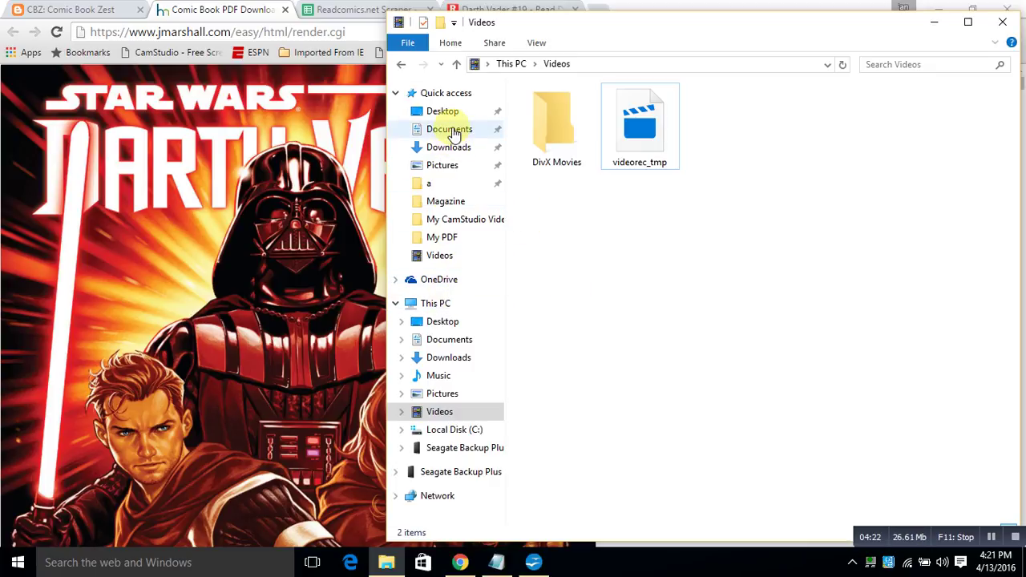
{"action": "left_click", "coordinate": [452, 150]}
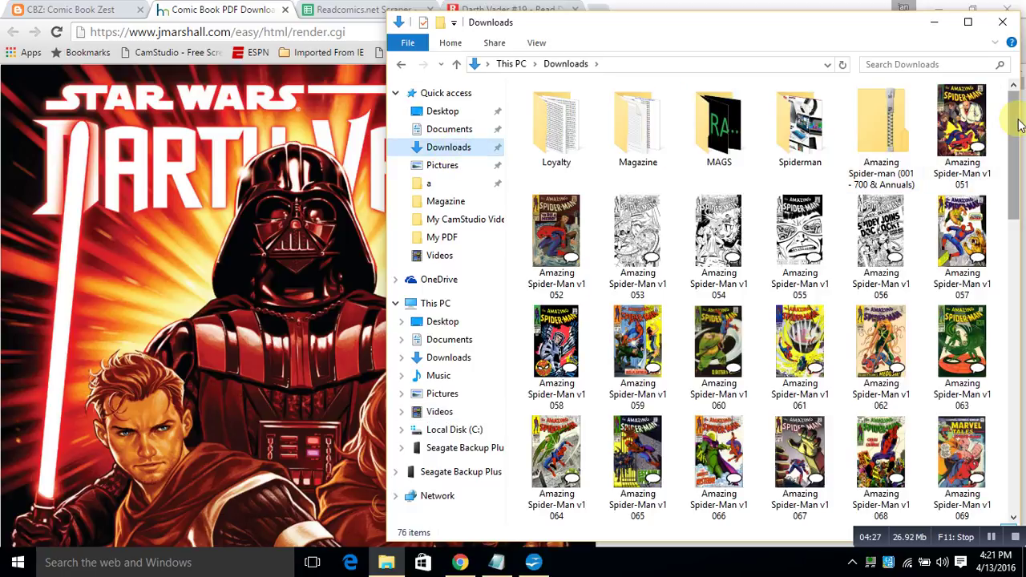
{"action": "left_click_drag", "start_coordinate": [1017, 121], "coordinate": [1020, 325]}
{"action": "left_click", "coordinate": [721, 399]}
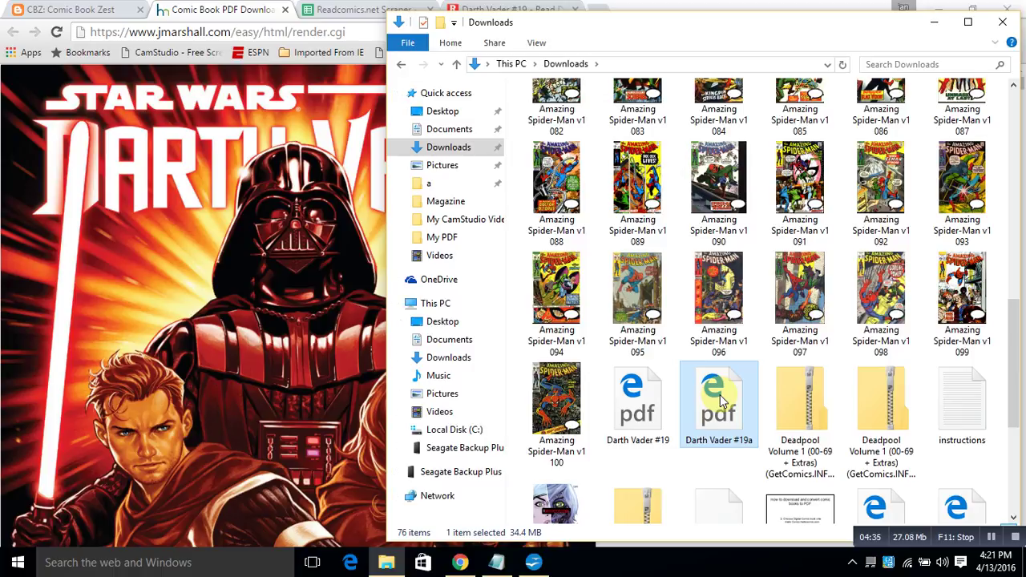
{"action": "right_click", "coordinate": [720, 398]}
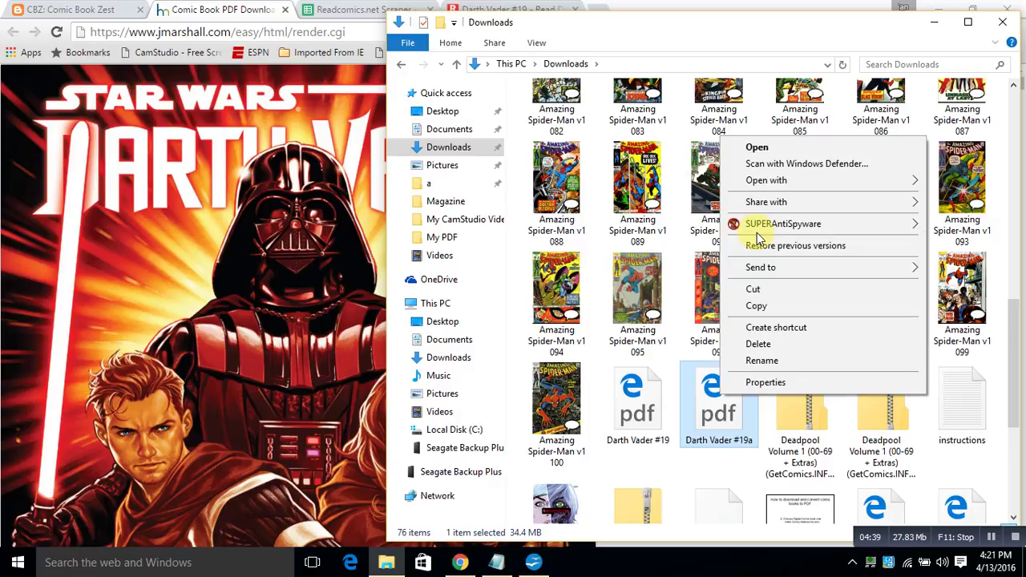
{"action": "mouse_move", "coordinate": [776, 184]}
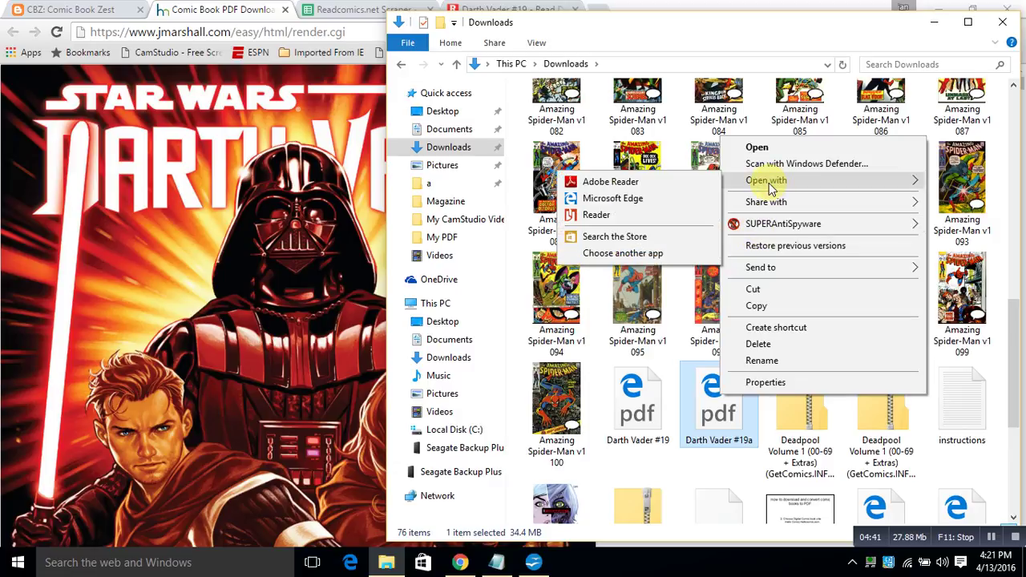
{"action": "left_click", "coordinate": [682, 185]}
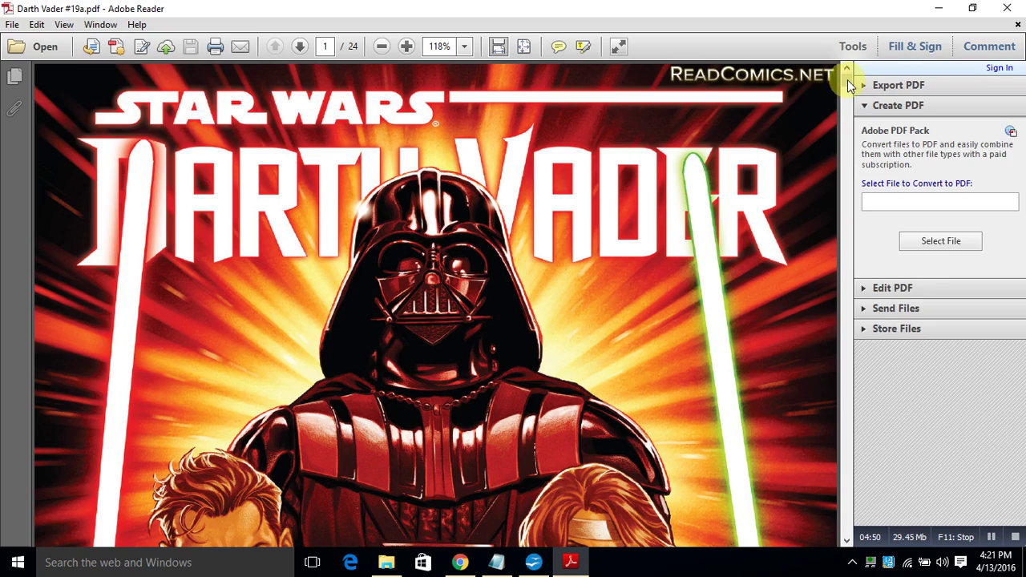
- Look through the pages of the Darth Vader #19a PDF, and close the PDF and the Downloads folder window
{"action": "mouse_move", "coordinate": [848, 79]}
{"action": "left_mouse_down"}
{"action": "mouse_move", "coordinate": [863, 189]}
{"action": "mouse_move", "coordinate": [854, 469]}
{"action": "mouse_move", "coordinate": [835, 72]}
{"action": "left_mouse_up"}
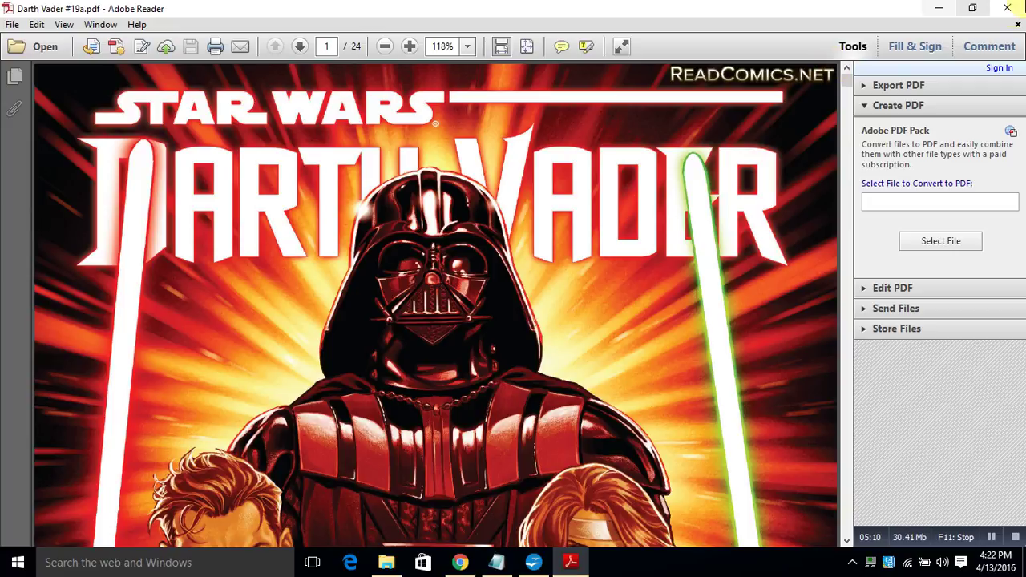
{"action": "left_click", "coordinate": [1008, 9]}
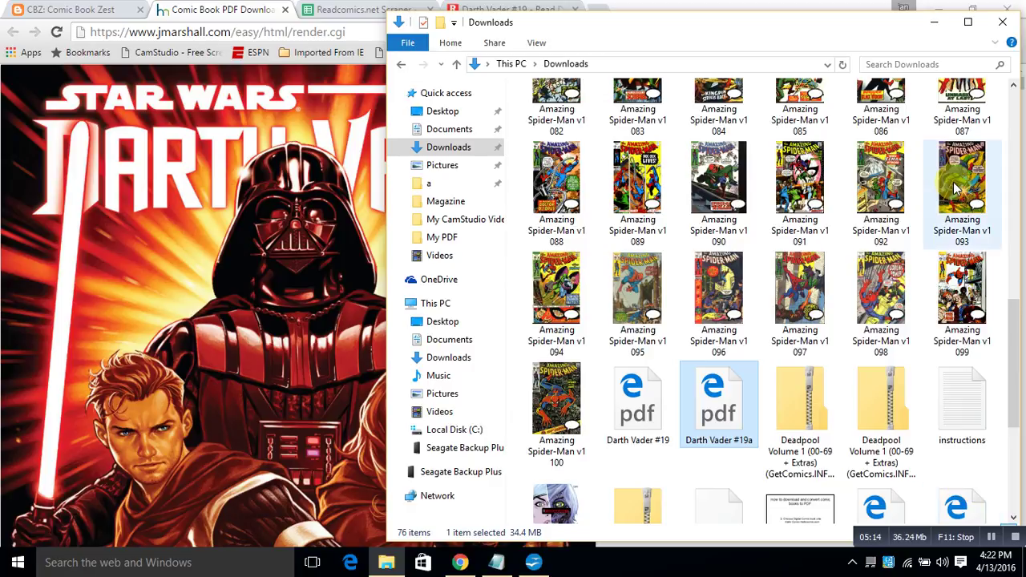
{"action": "left_click", "coordinate": [1004, 24]}
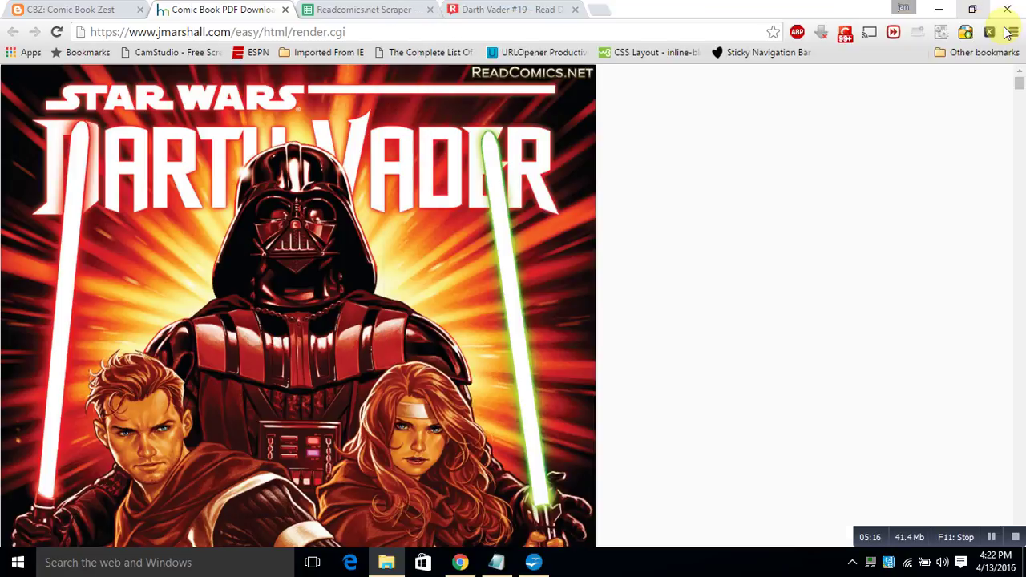